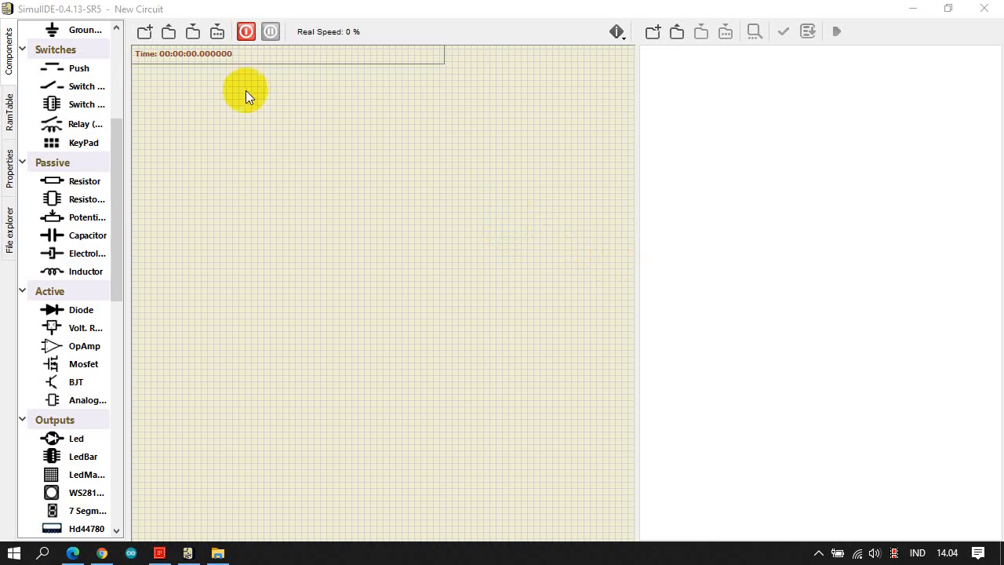
Open the circuit 4.10_Relay.simu from the 4.10_Relay folder
click(167, 34)
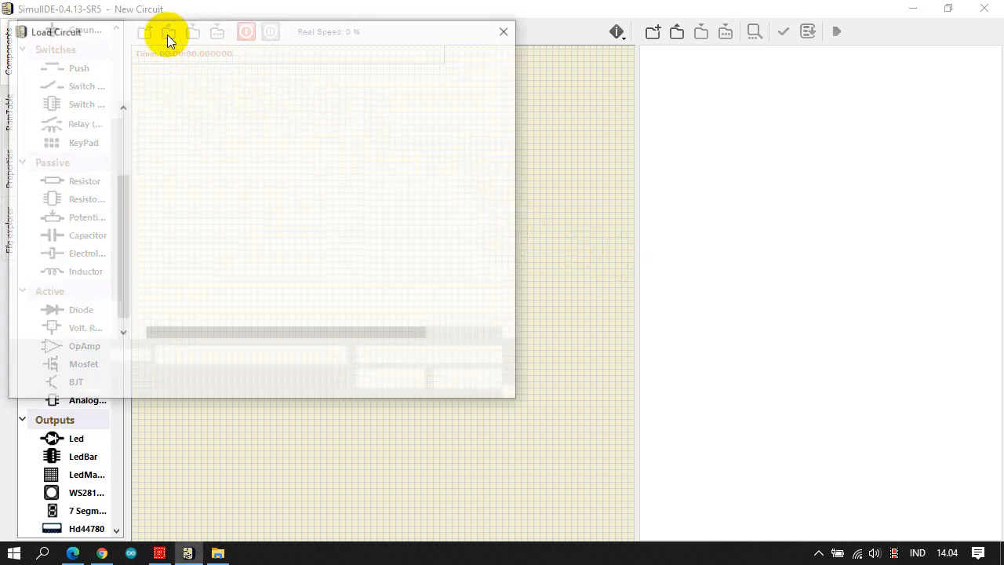
click(167, 59)
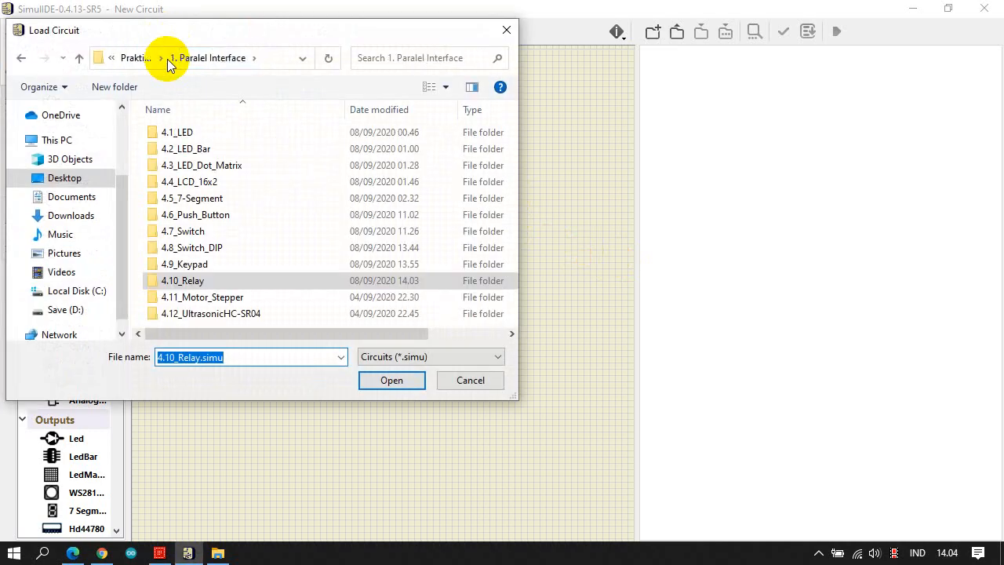
double_click(211, 280)
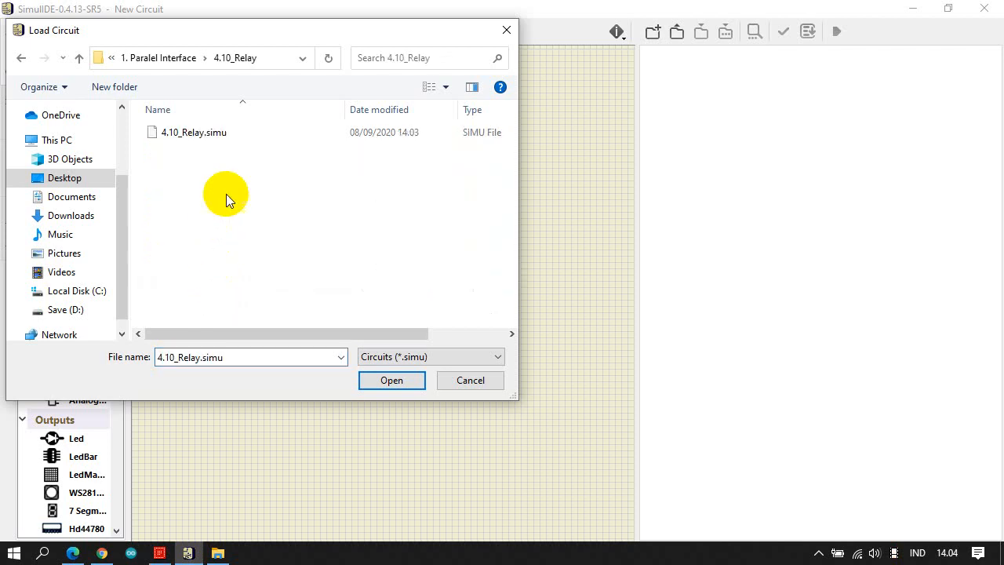
double_click(222, 135)
Examine the relay circuit: the coil, flyback diode, transistor, 1 kΩ resistor, LED matrix and their wiring to the Arduino's 5V, pin 13 and GND
scroll(511, 167, up, 3)
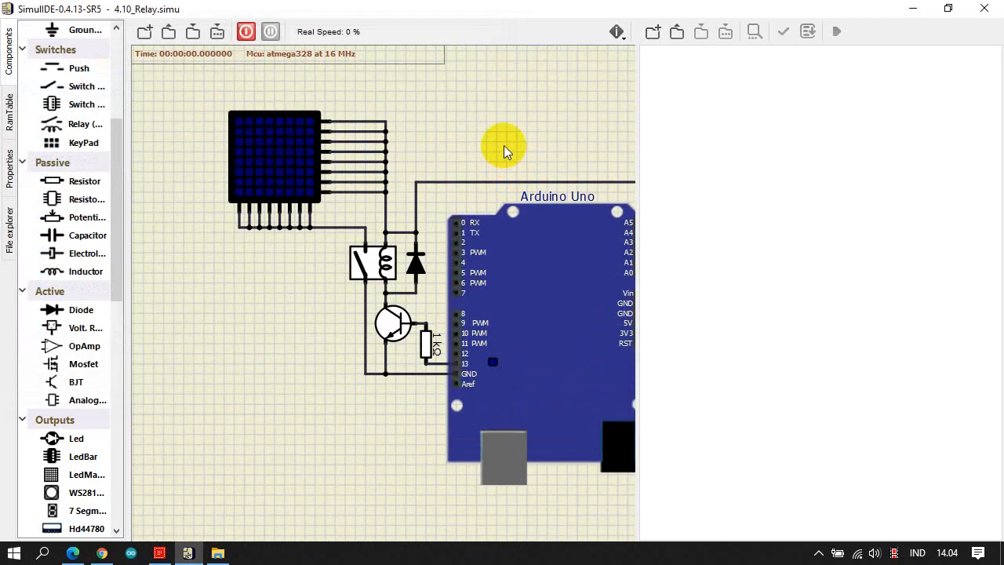
key(Right)
key(Right)
key(Right)
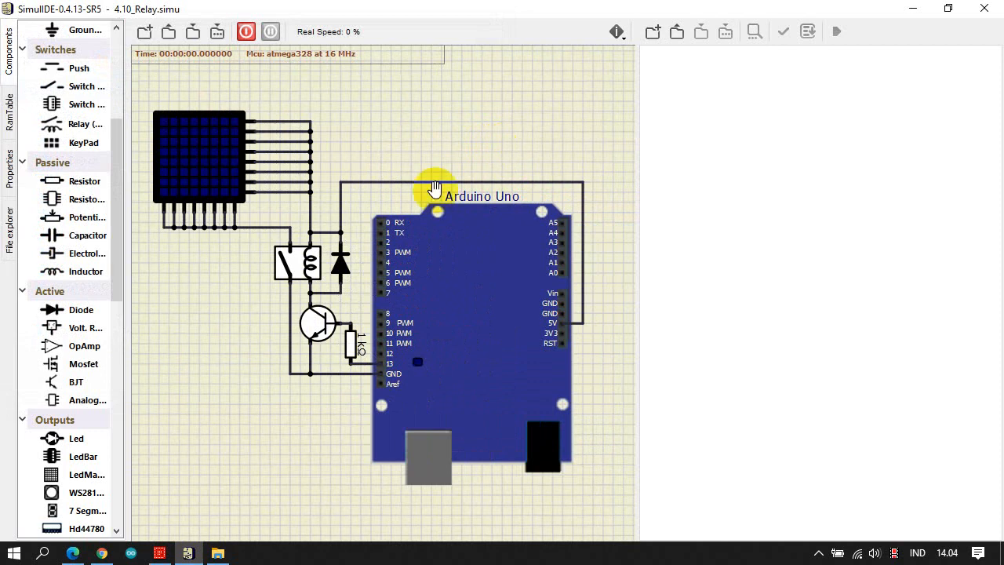
click(306, 273)
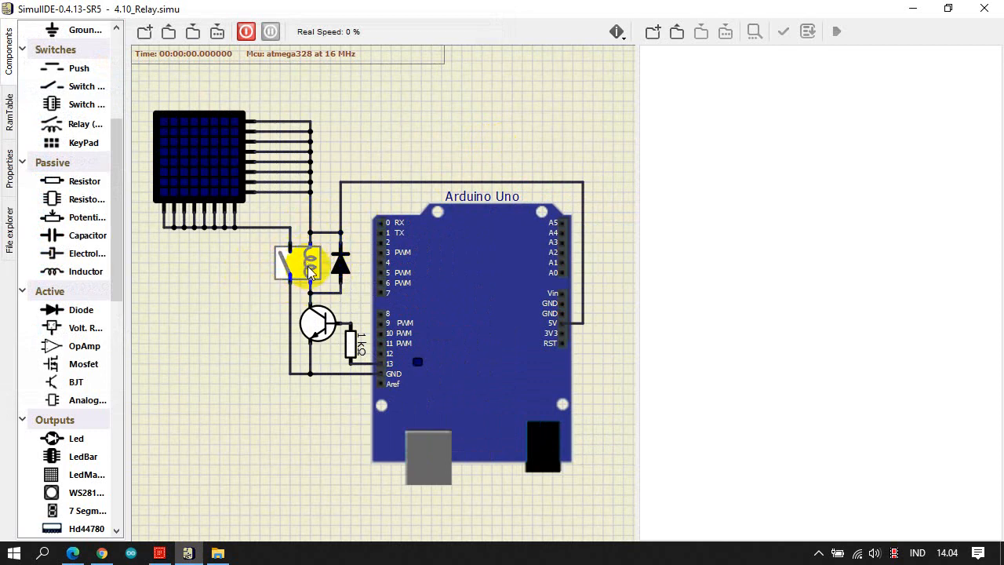
click(335, 232)
click(307, 261)
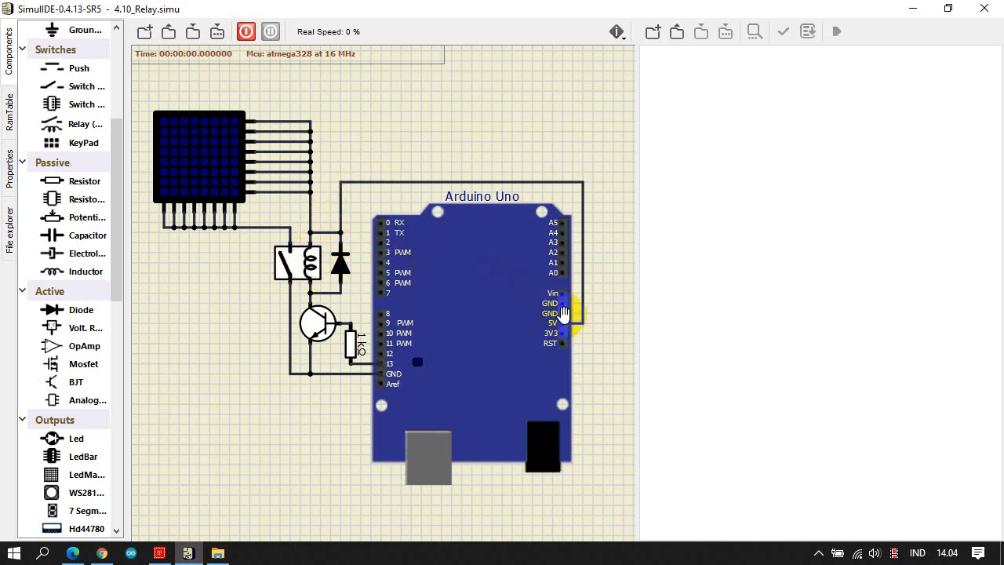
click(311, 272)
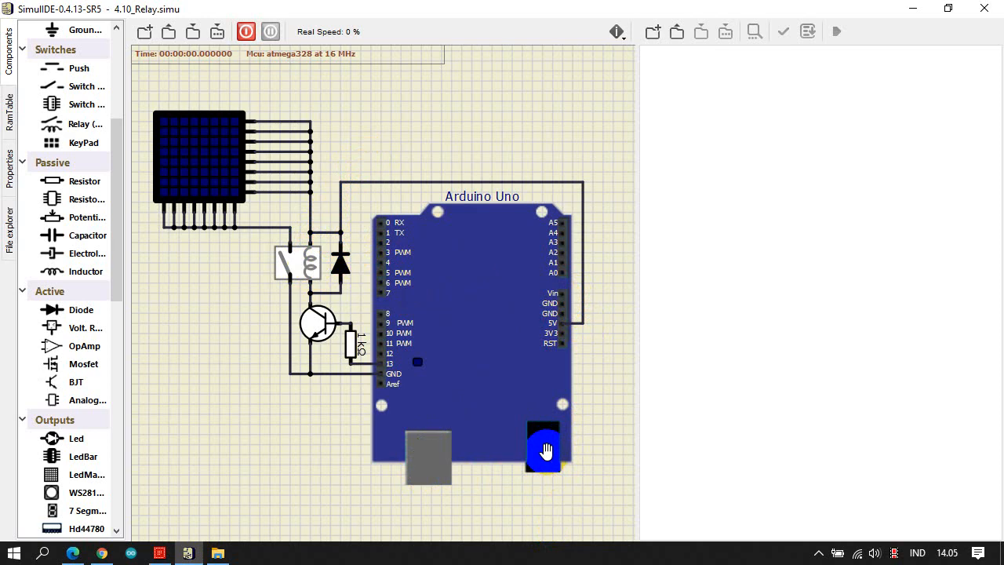
click(540, 432)
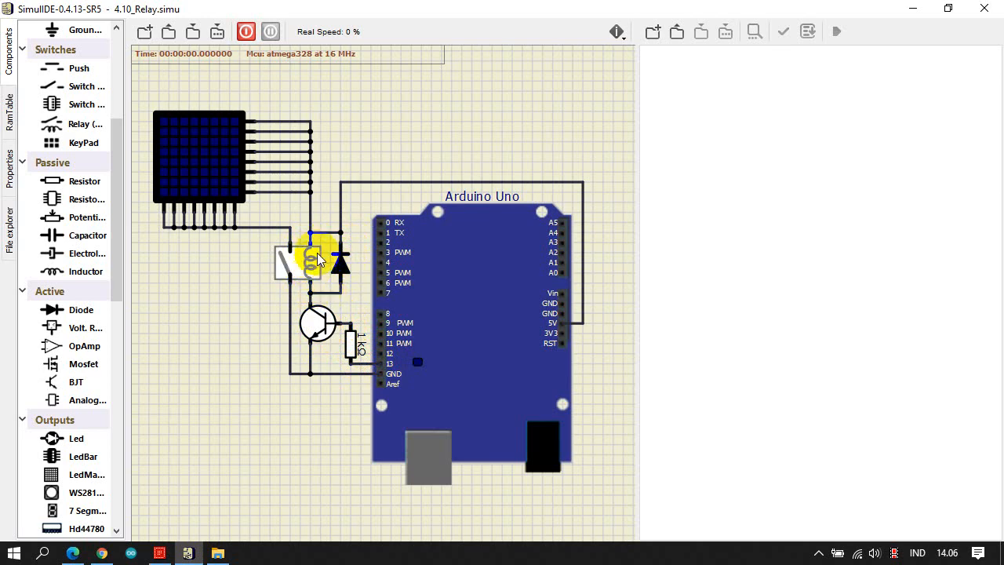
scroll(320, 253, up, 6)
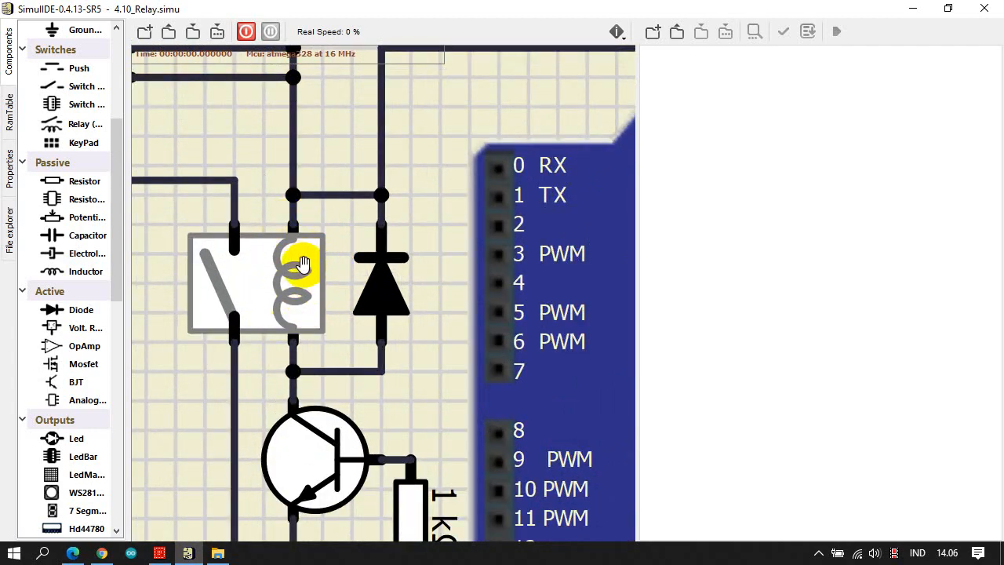
scroll(305, 259, down, 1)
scroll(313, 267, down, 5)
scroll(314, 272, down, 1)
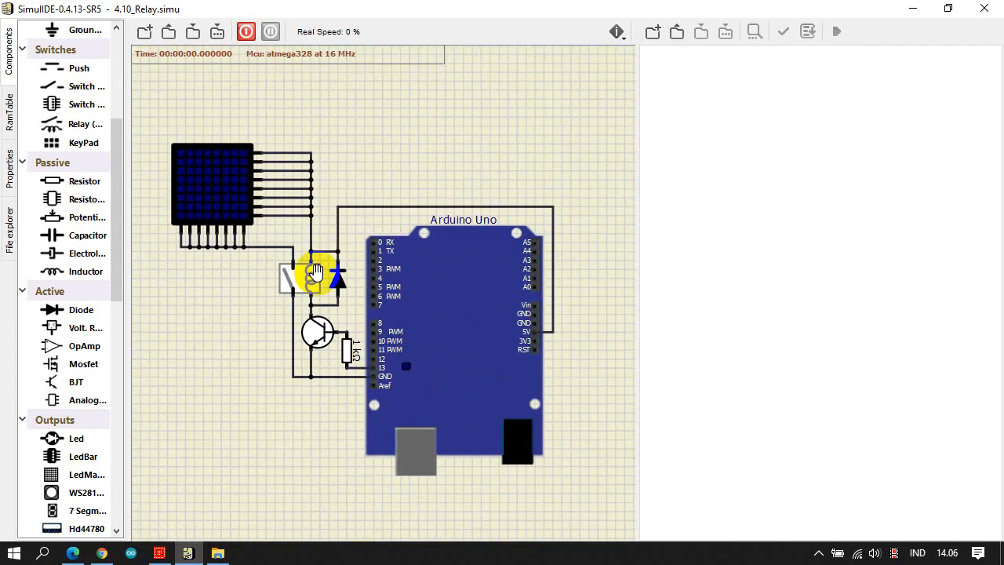
scroll(312, 273, up, 1)
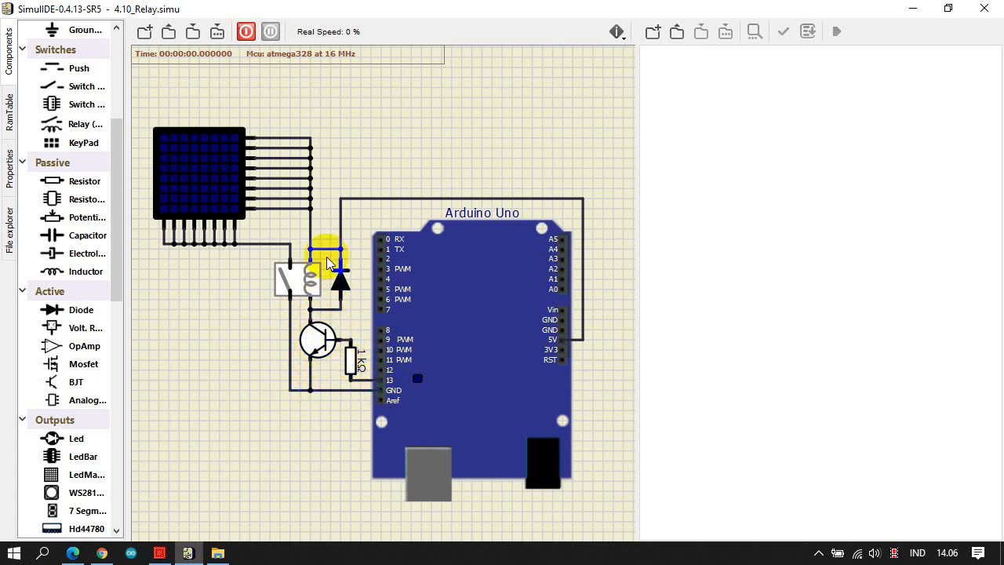
scroll(314, 278, up, 2)
scroll(317, 279, down, 1)
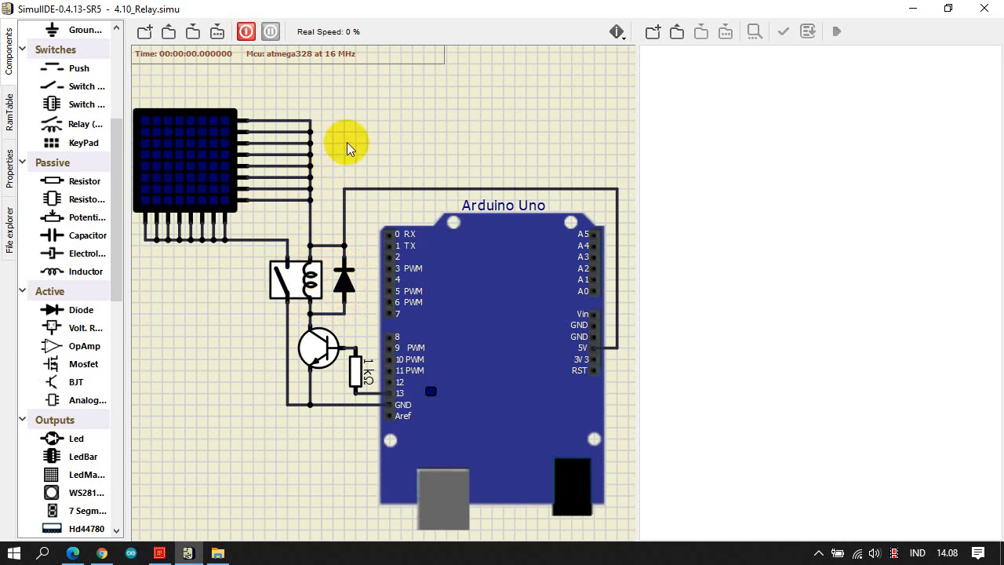
key(Left)
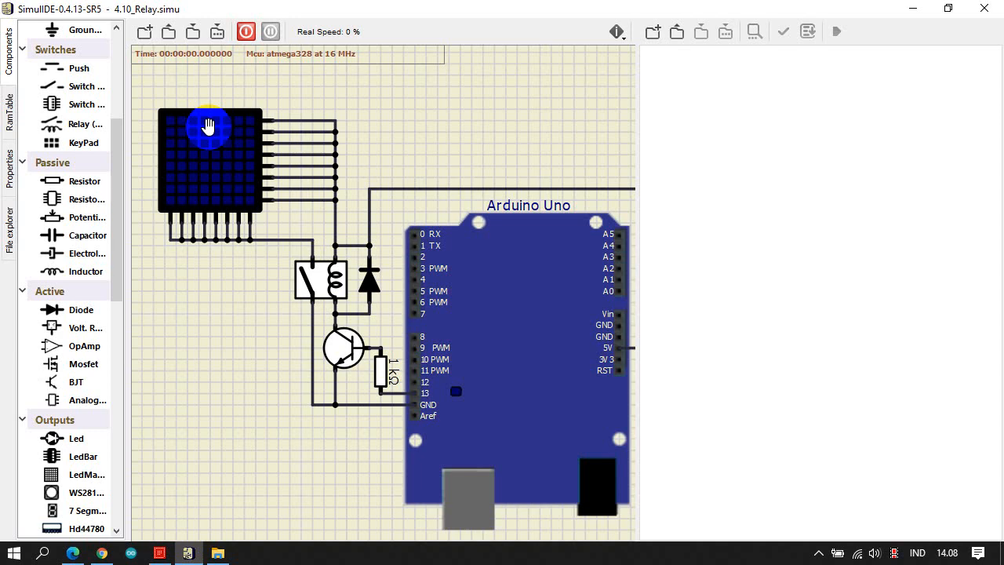
Try a 100 Ω resistor array beside the LED matrix's row wires, and remove it again
drag(288, 100, 304, 219)
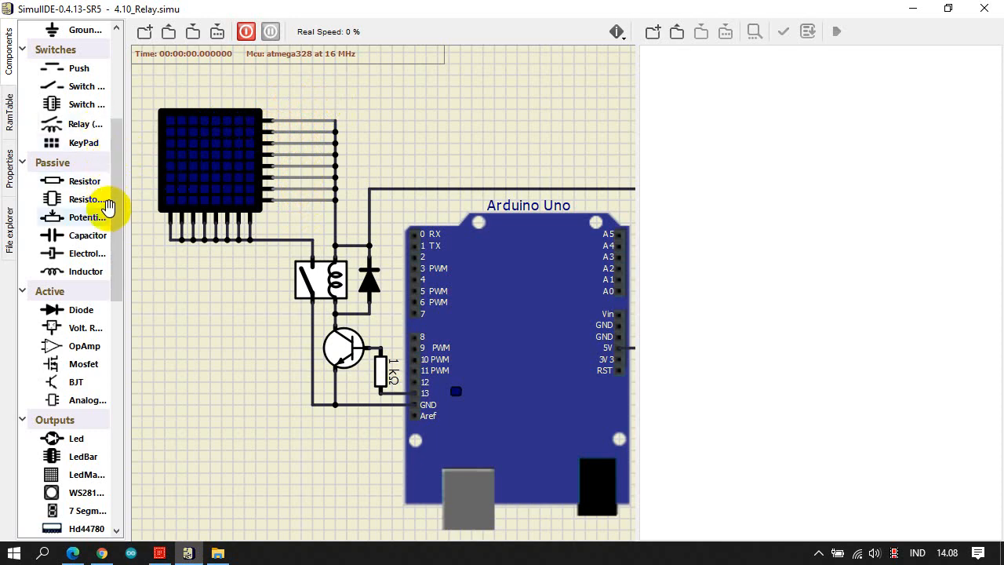
drag(82, 201, 397, 126)
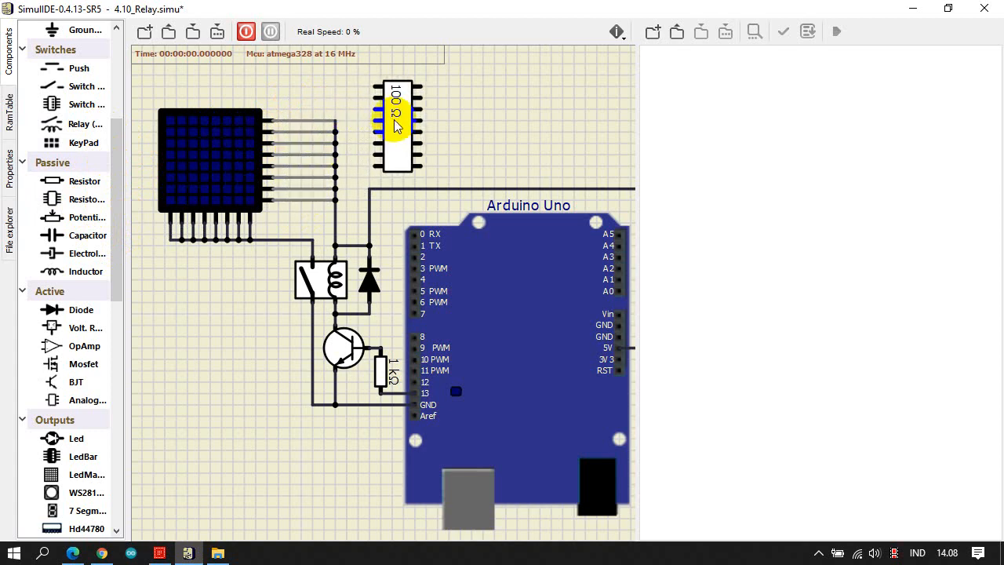
right_click(397, 125)
click(411, 149)
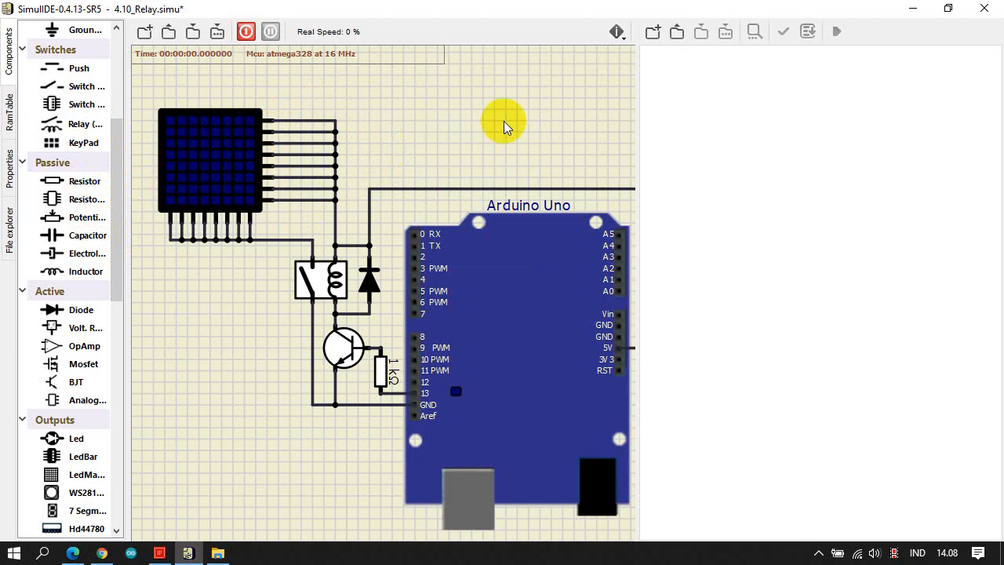
Load the sketch 4.10_Relay.ino into the code editor and upload its firmware to the Arduino
scroll(533, 134, down, 2)
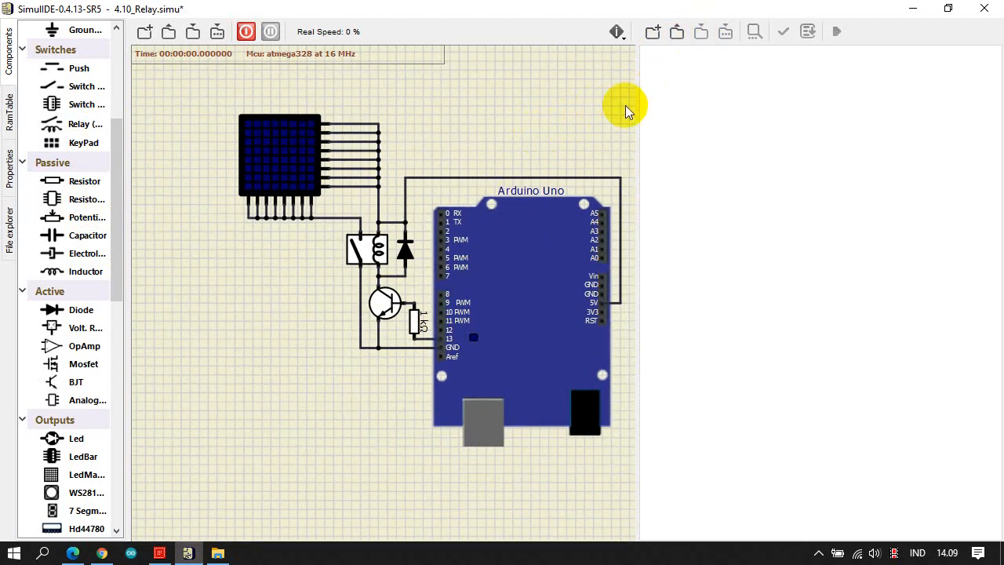
scroll(544, 139, up, 3)
scroll(544, 139, down, 2)
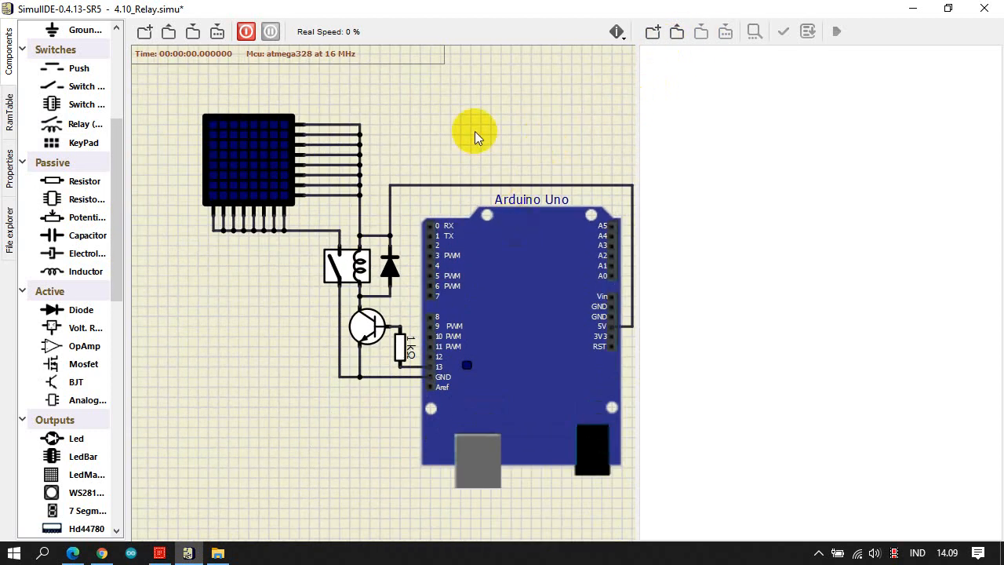
click(677, 31)
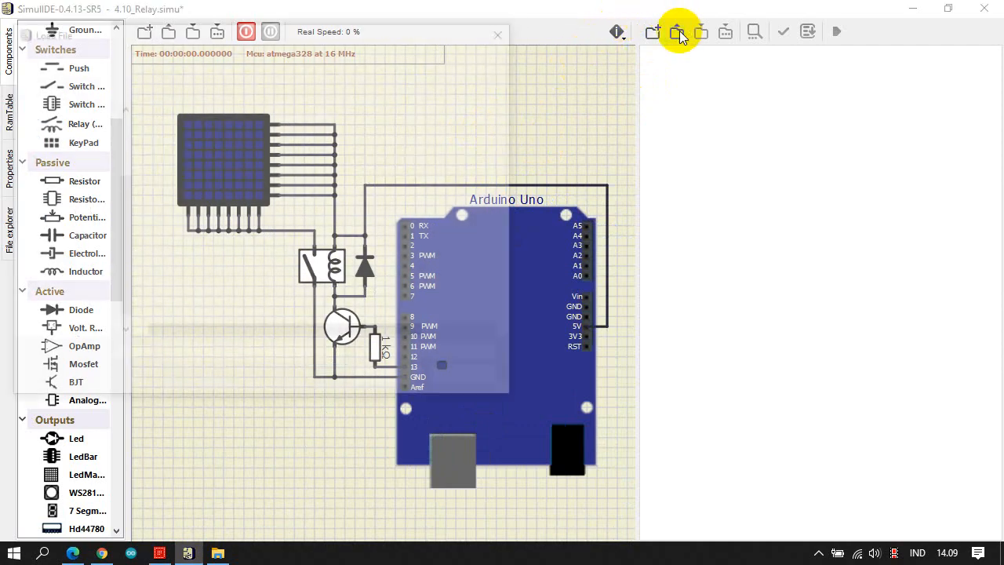
double_click(243, 149)
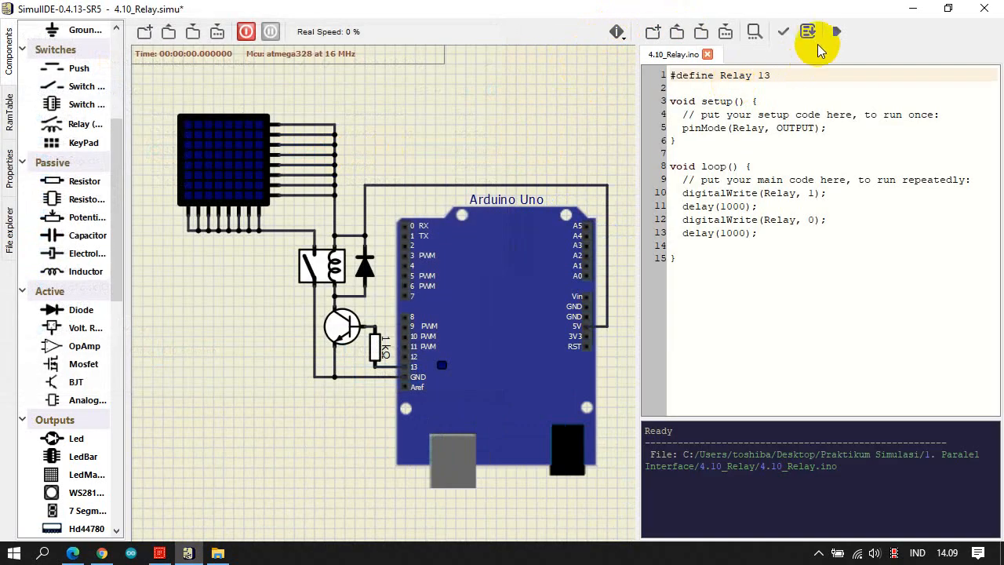
click(809, 32)
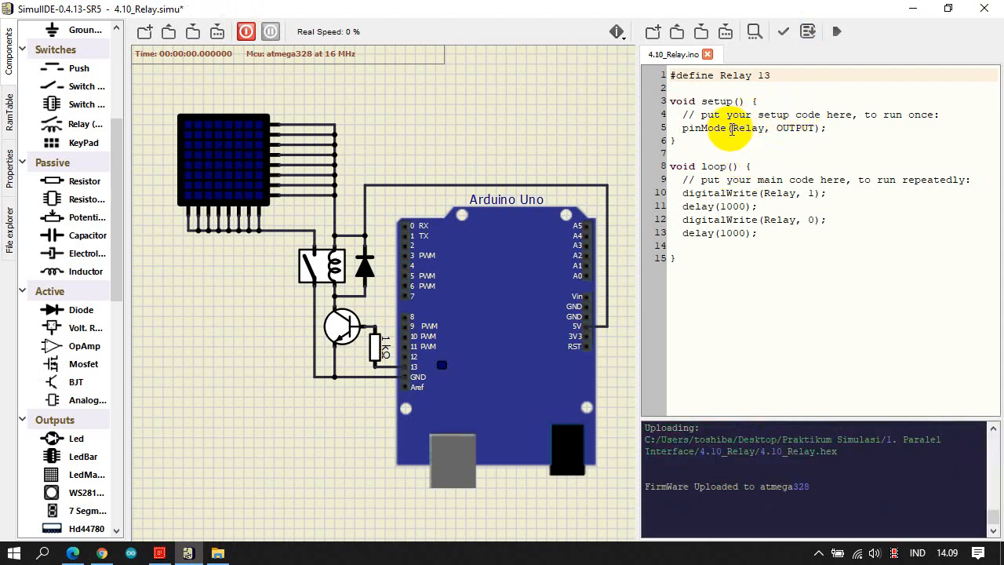
Examine the relay's pinMode arguments and the two digitalWrite states in the sketch
drag(732, 128, 830, 129)
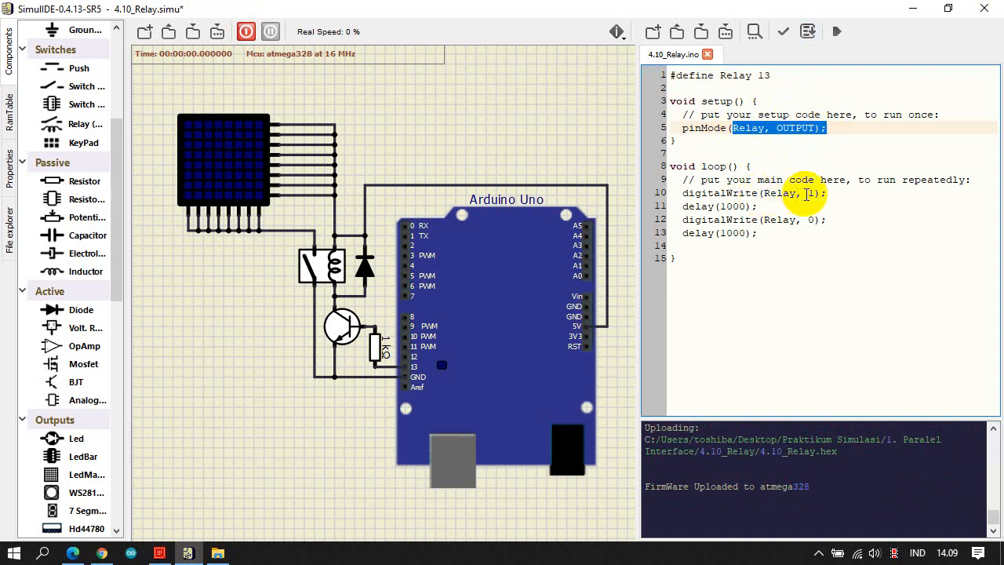
double_click(812, 193)
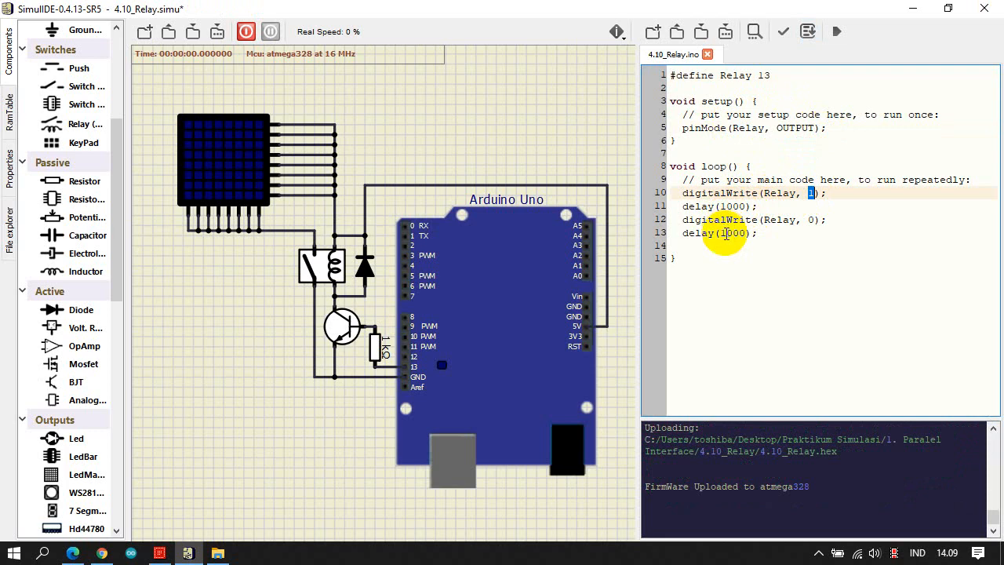
double_click(811, 220)
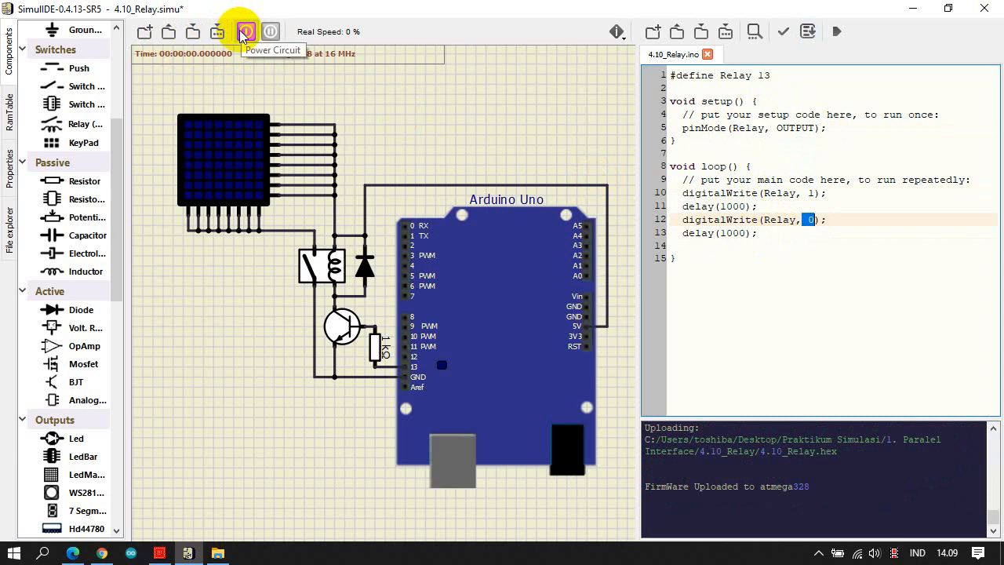
Save the circuit and start the simulation
click(193, 30)
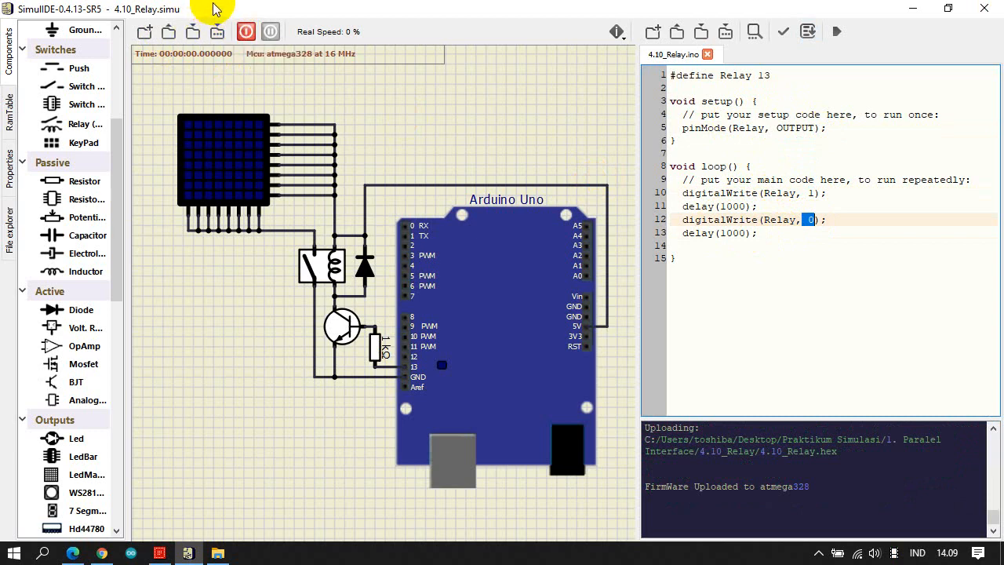
click(246, 32)
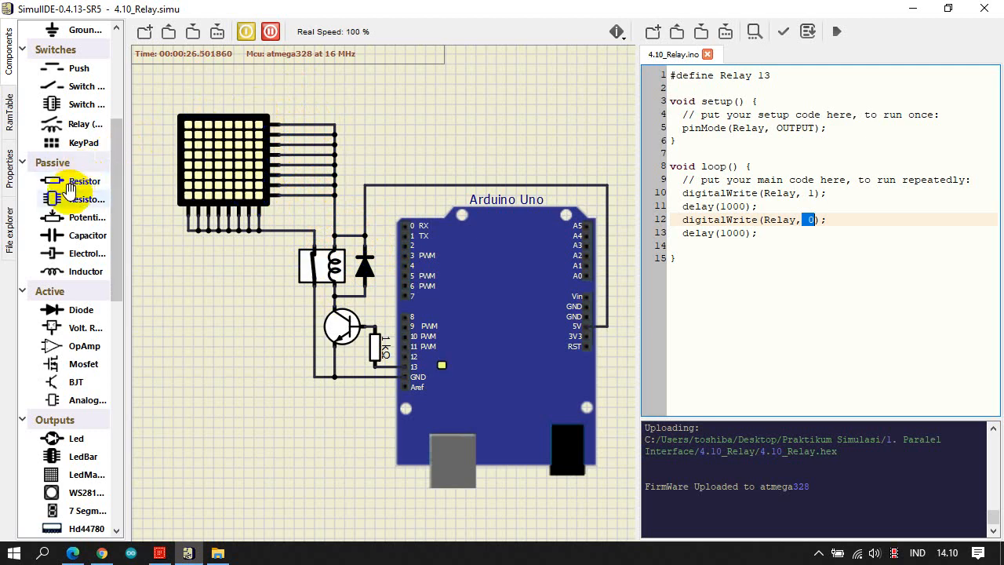
Place a 100 Ω resistor array over the LED matrix's row wires and try drawing a wire from the topmost row
drag(76, 200, 306, 157)
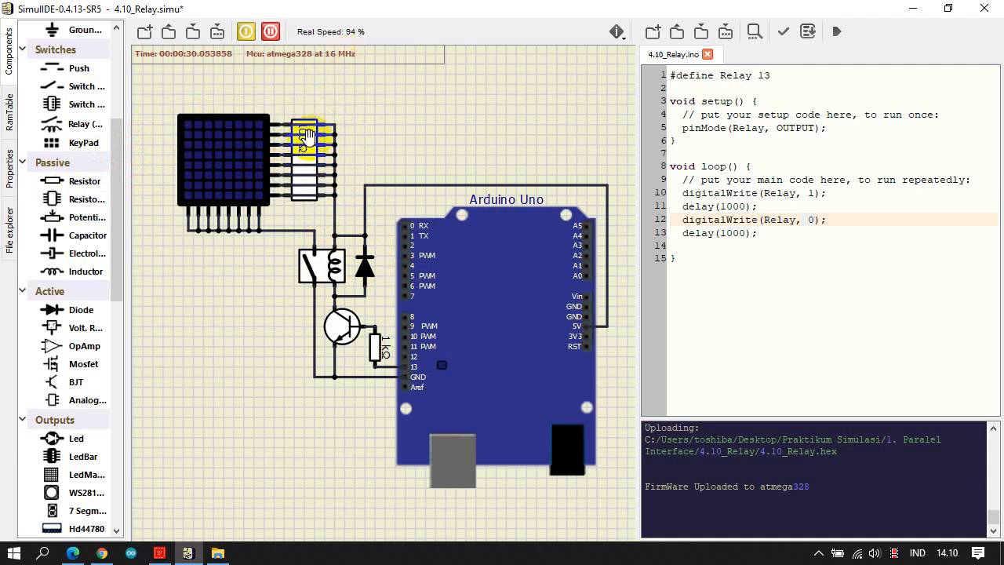
drag(279, 125, 390, 116)
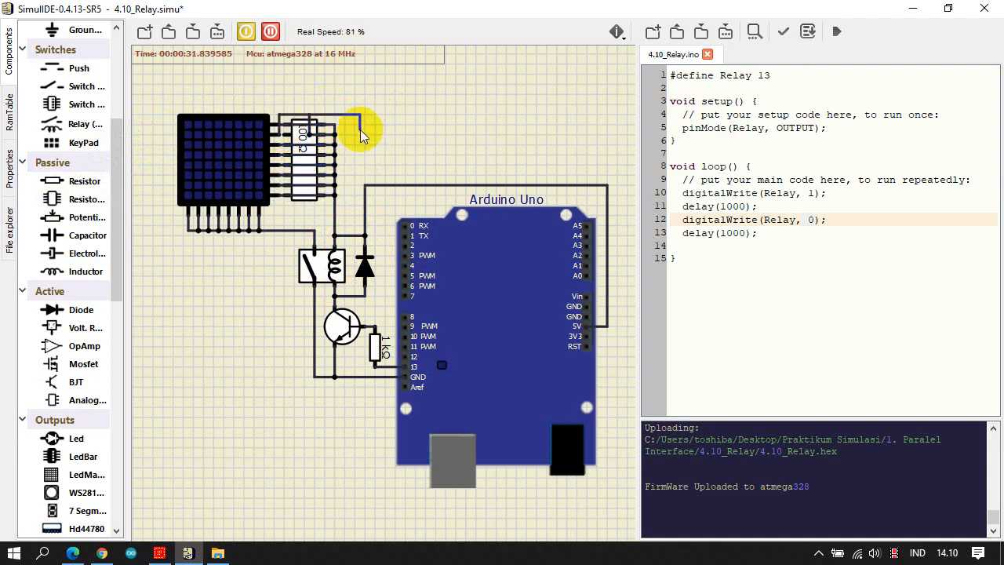
right_click(381, 130)
right_click(380, 130)
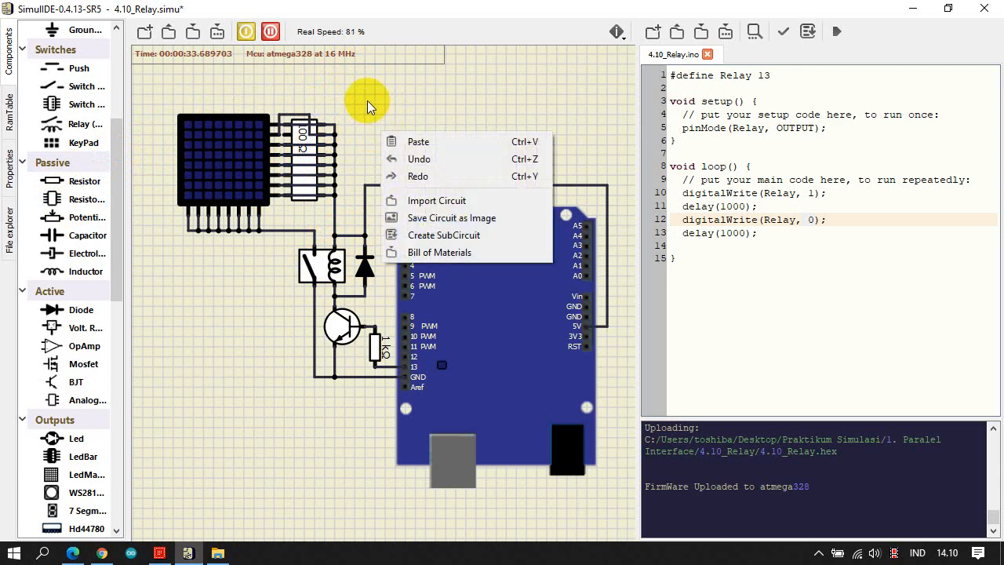
click(363, 113)
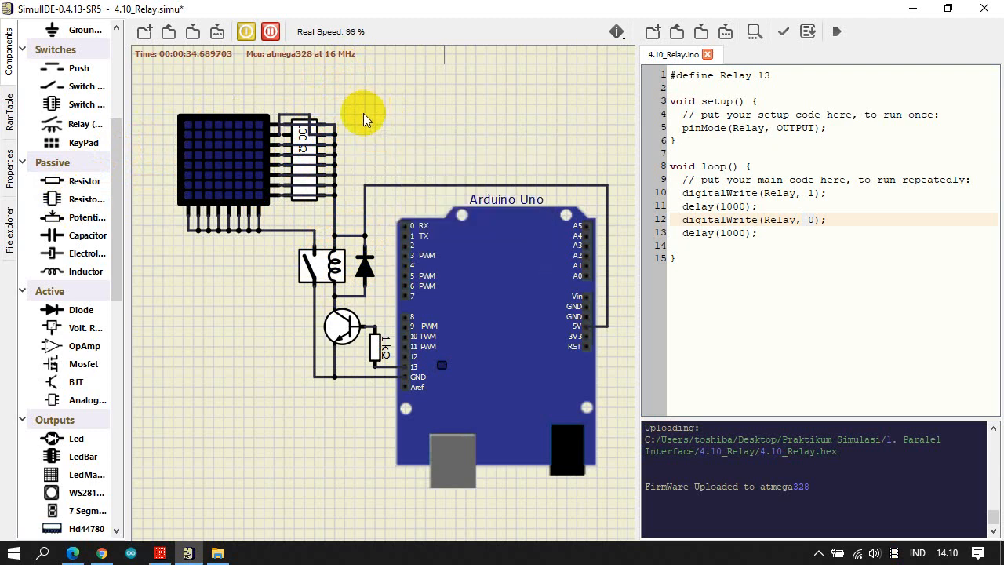
Stop the simulation and delete the entire circuit from the canvas
click(245, 31)
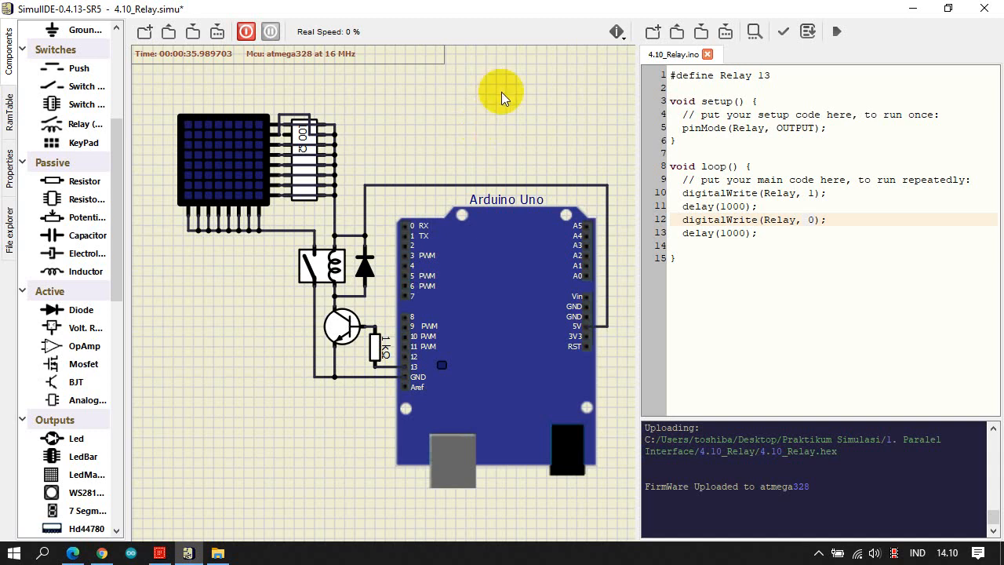
drag(151, 80, 650, 525)
key(Delete)
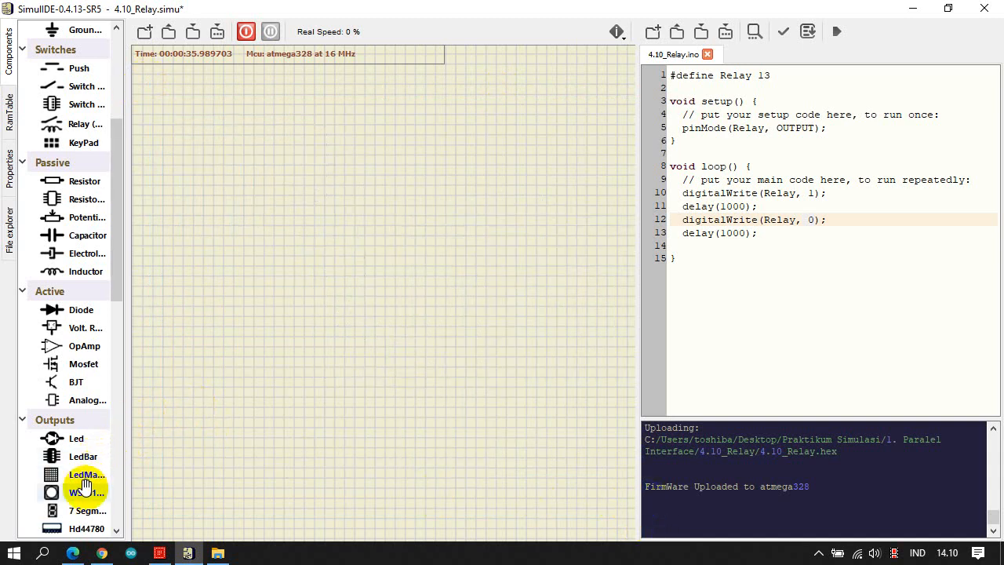
Place an Arduino Uno, an LED matrix above its upper-left corner, and a BJT to the left of the board
scroll(87, 484, down, 5)
drag(85, 459, 267, 172)
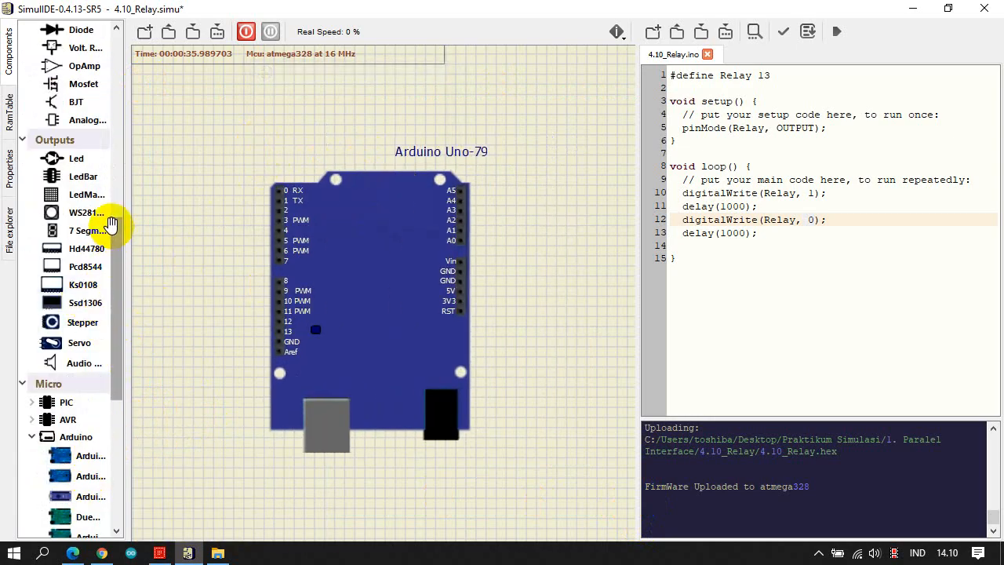
drag(80, 196, 96, 189)
drag(214, 126, 200, 75)
drag(78, 102, 198, 235)
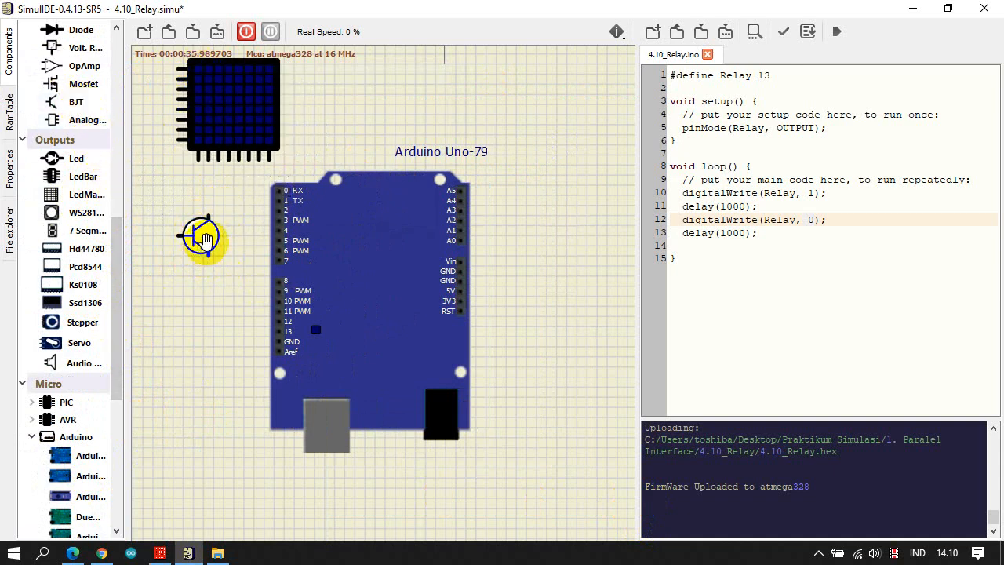
Flip the BJT beside the Arduino board horizontally and set its PNP property to True
right_click(206, 242)
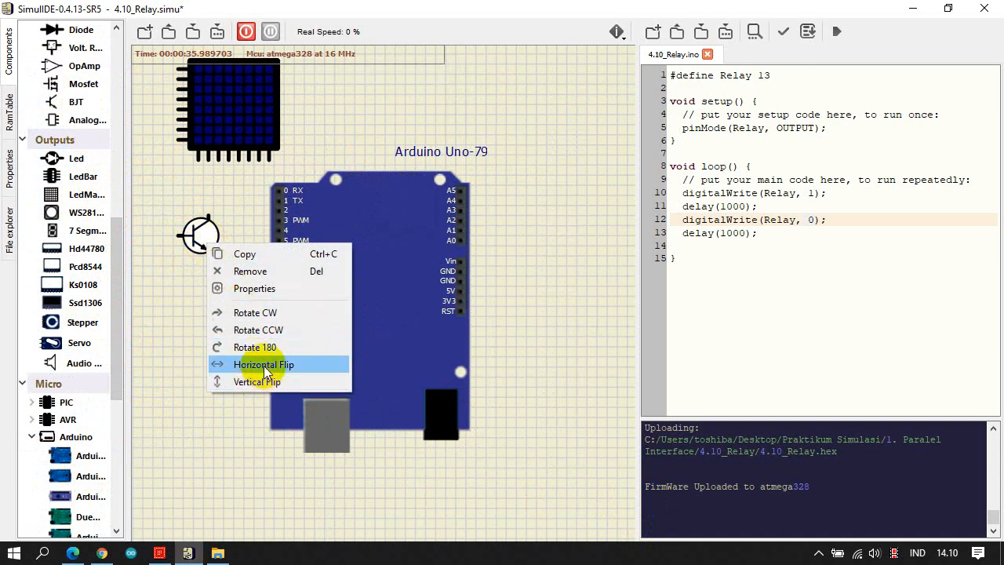
click(260, 366)
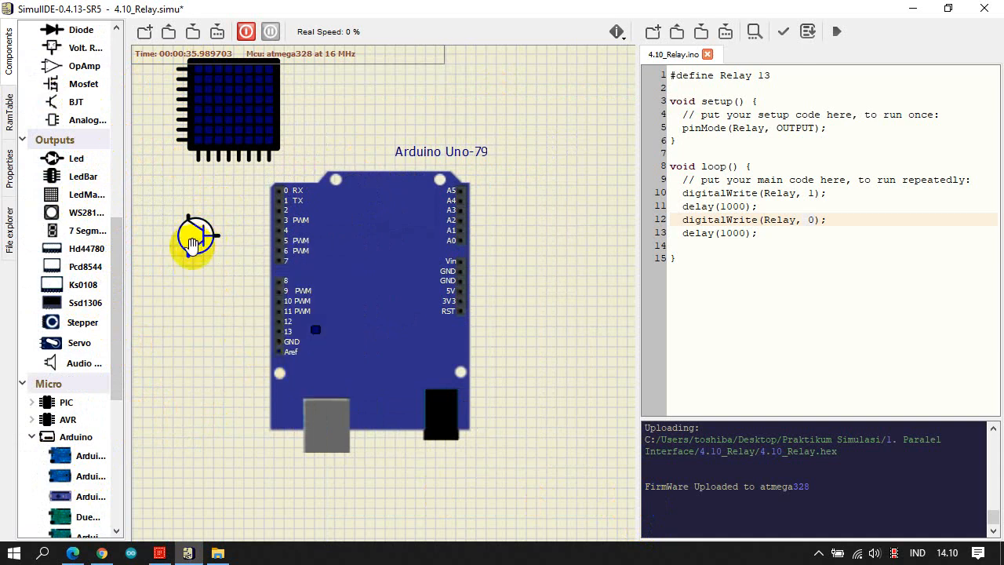
click(11, 169)
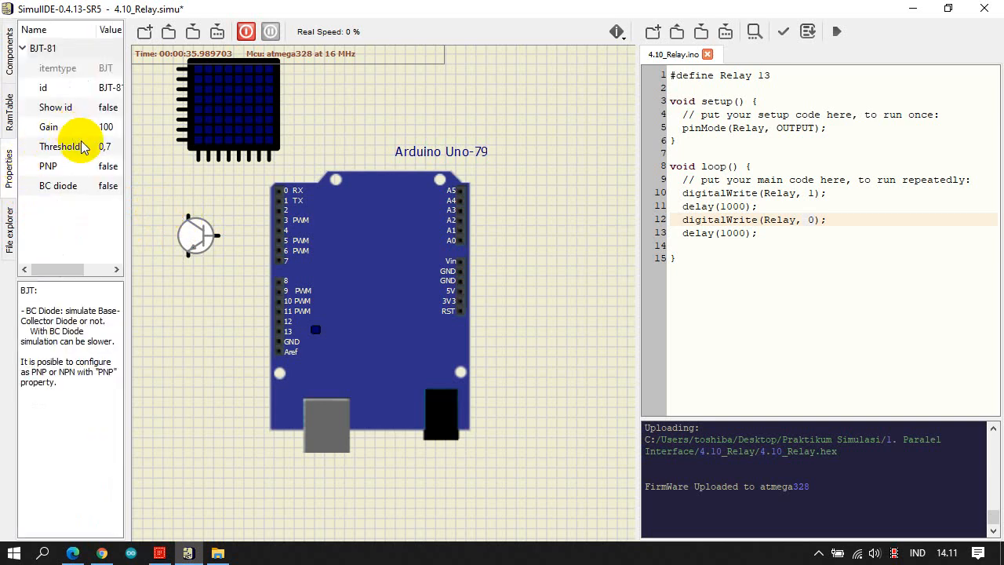
double_click(110, 168)
click(111, 167)
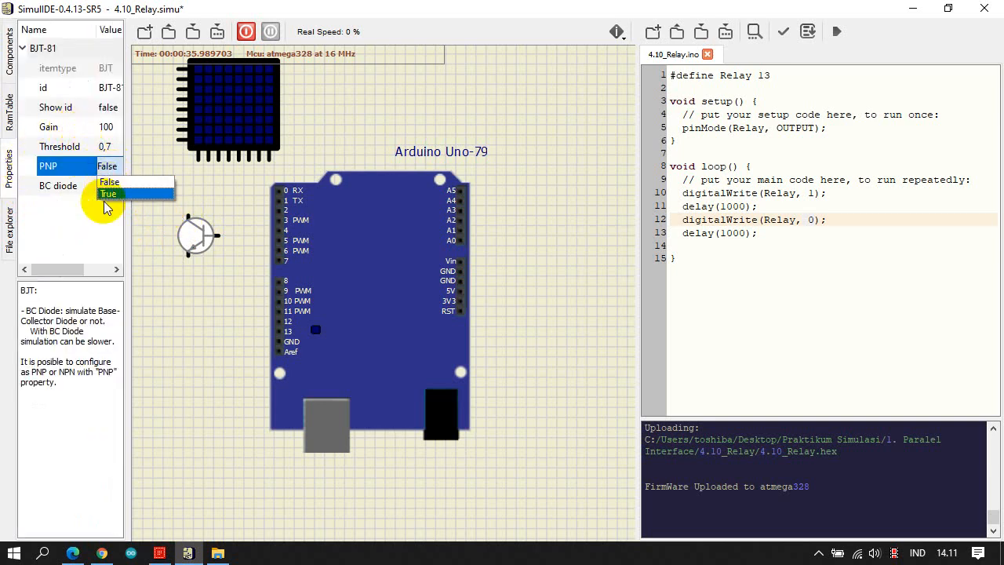
click(104, 195)
click(144, 193)
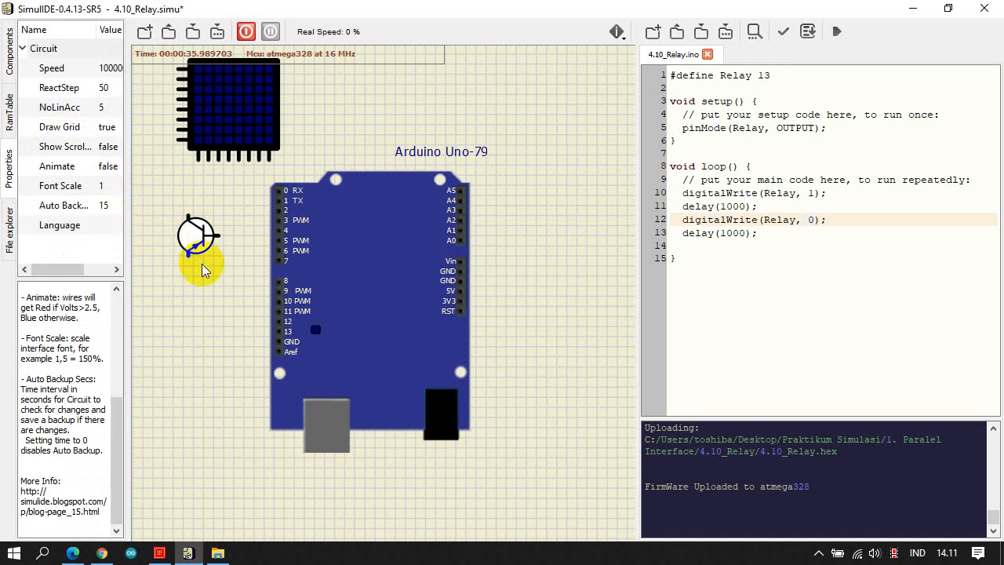
scroll(202, 264, down, 1)
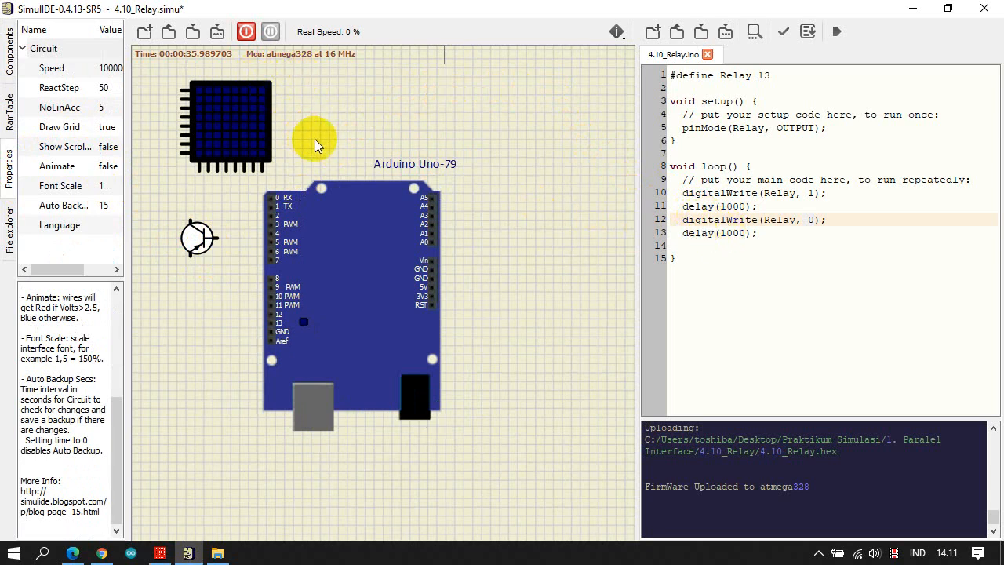
Highlight all the components placed on the canvas and the entire relay sketch code to review them
drag(837, 251, 690, 75)
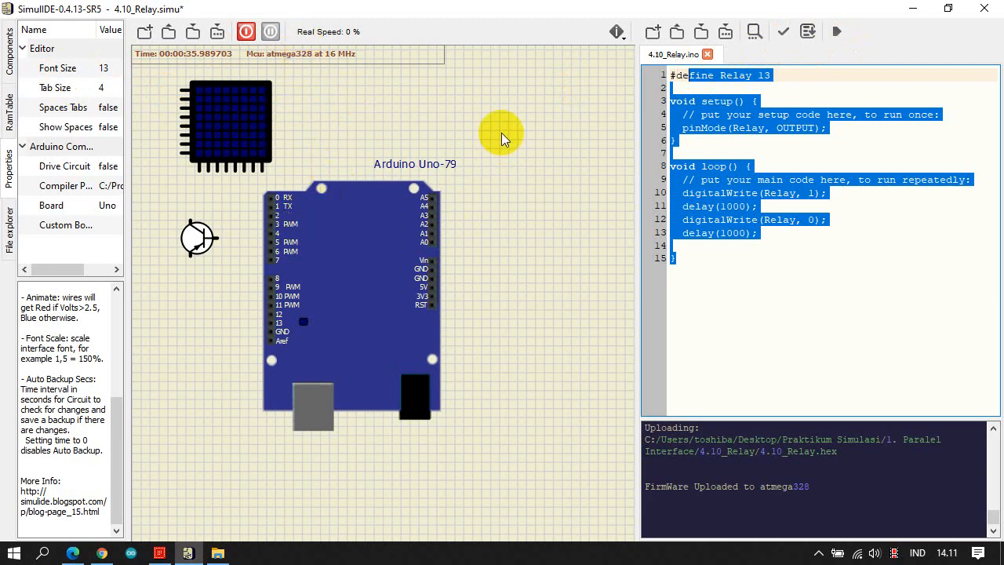
drag(502, 116, 197, 423)
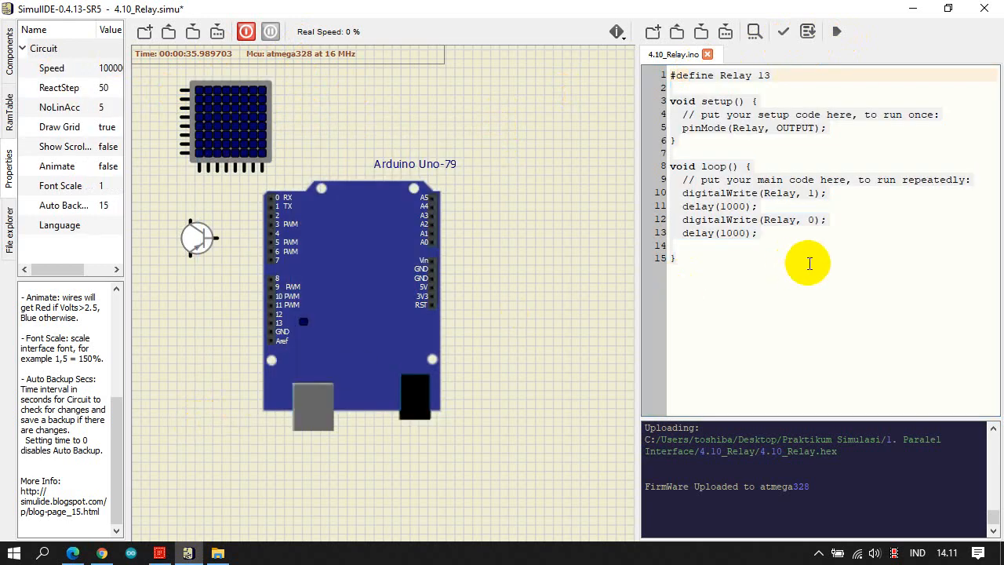
click(828, 262)
drag(838, 269, 665, 76)
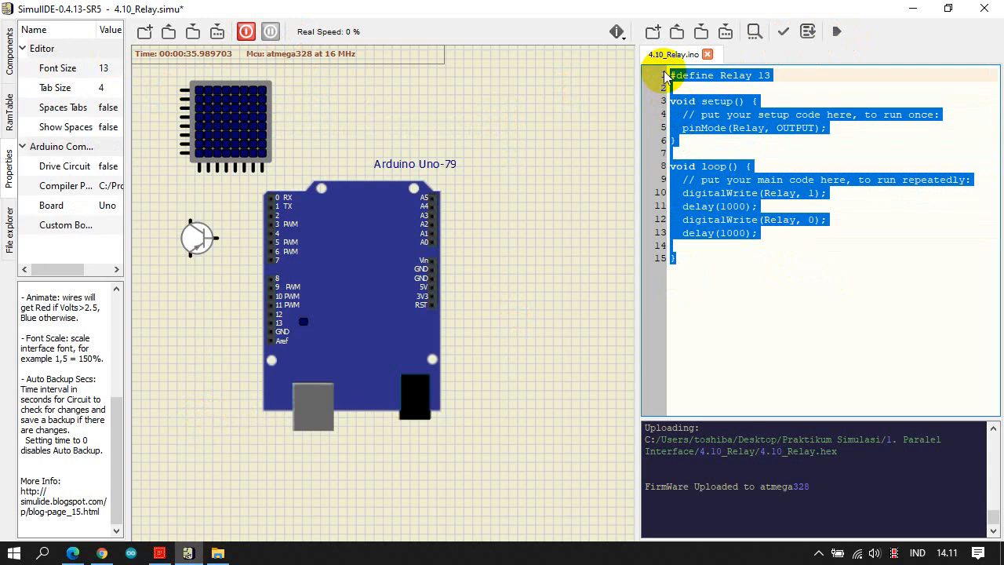